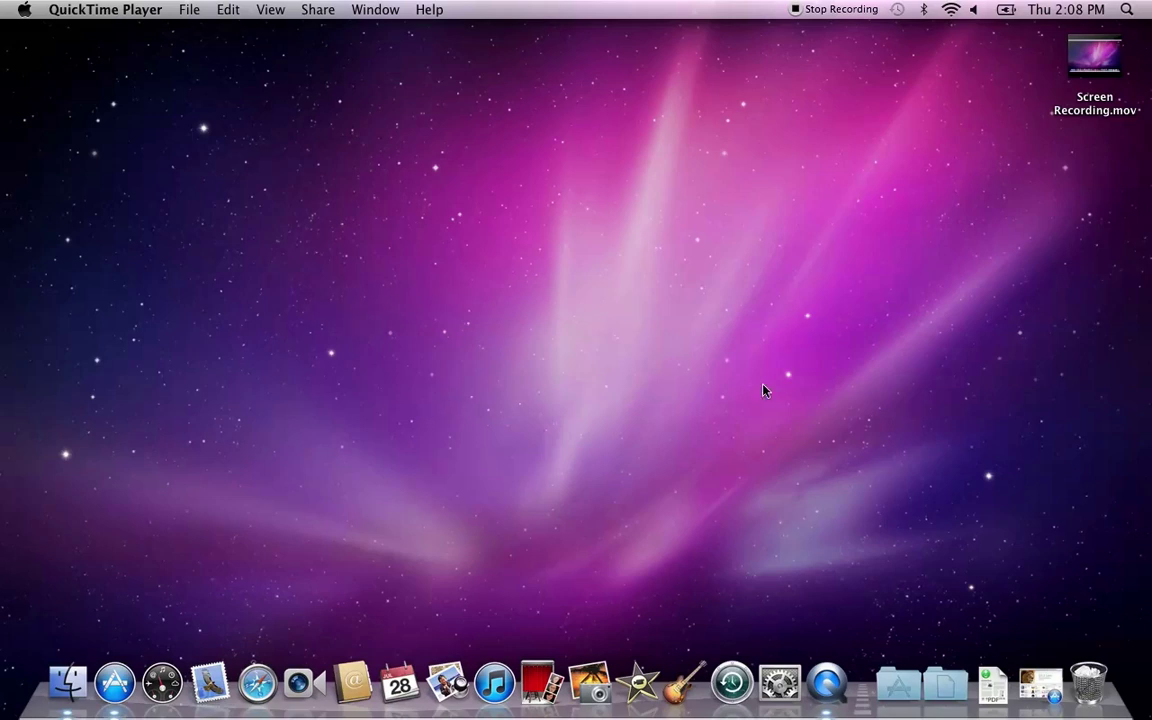
Step: Bring the App Store forward and show the Purchases list containing OS X Lion
{"action": "left_click", "coordinate": [1029, 675]}
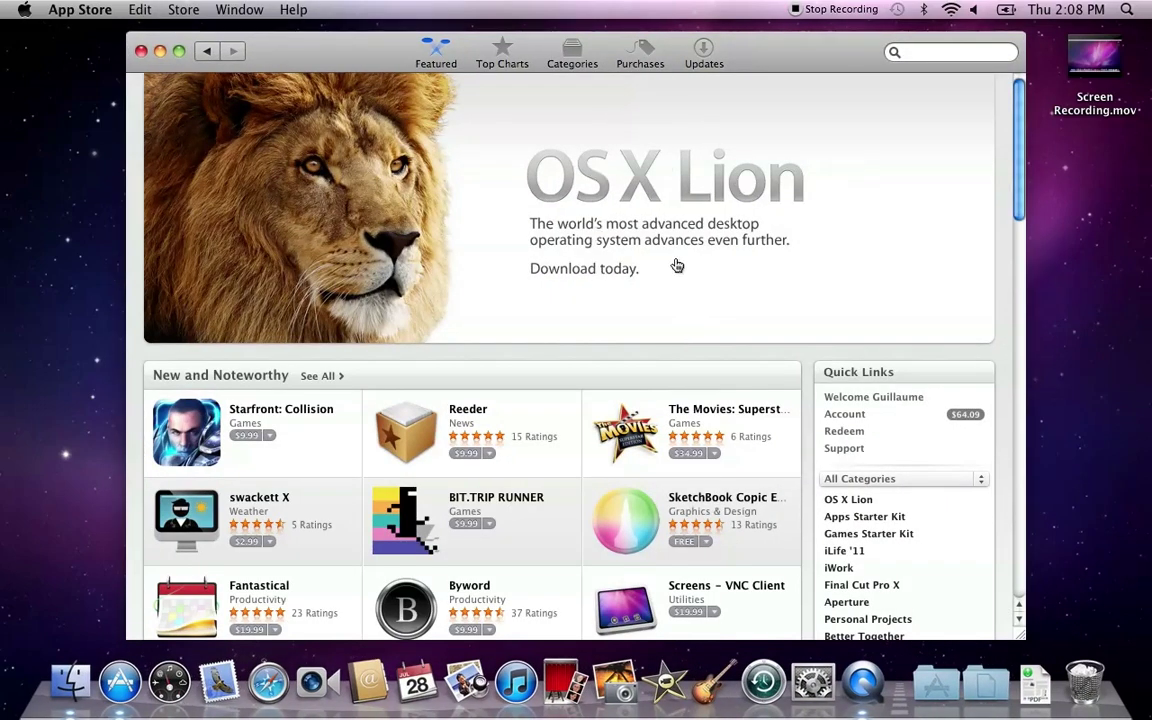
{"action": "left_click", "coordinate": [655, 64]}
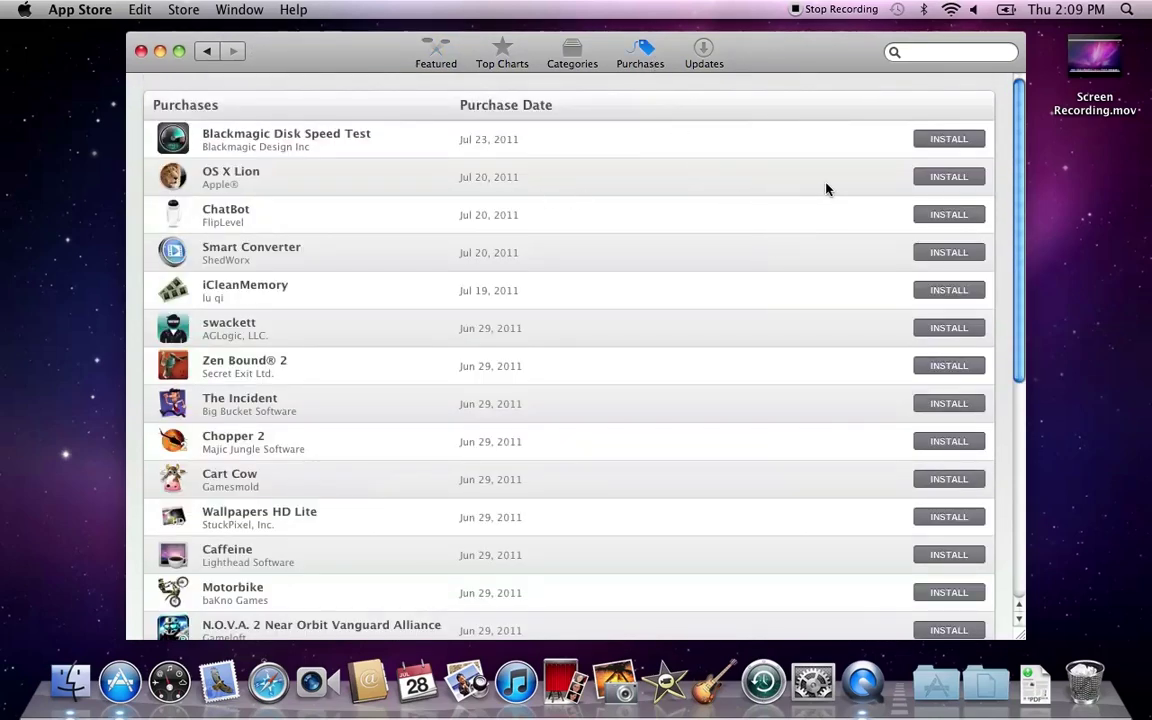
Step: Install OS X Lion from Purchases and return to the store once it shows as installed
{"action": "left_click", "coordinate": [966, 178]}
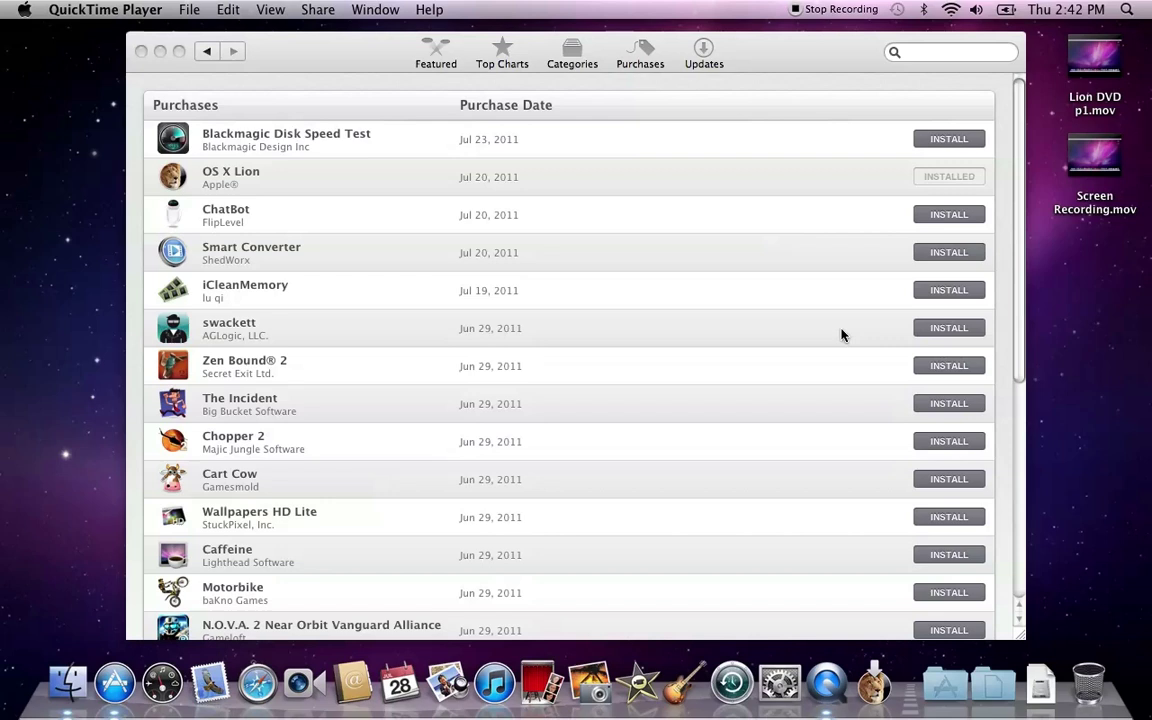
{"action": "left_click", "coordinate": [824, 57]}
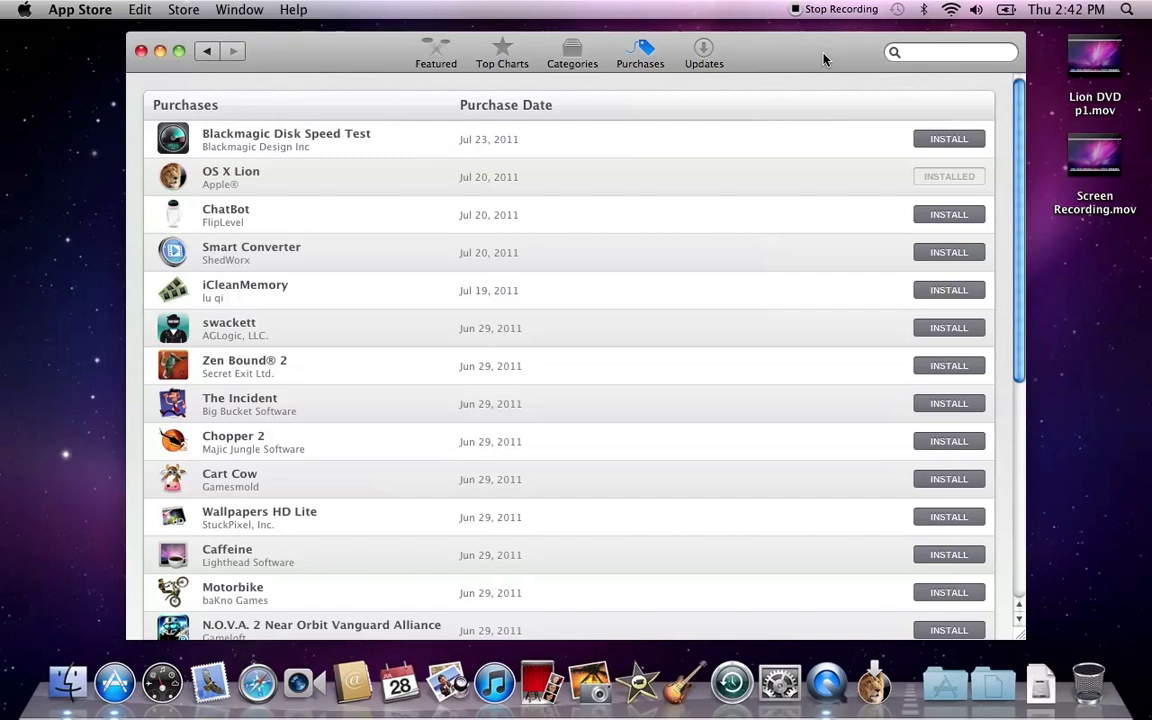
Step: Quit the App Store and scroll Finder's Applications folder to the Install Mac OS X Lion app
{"action": "key", "text": "super+q"}
{"action": "left_click", "coordinate": [702, 188]}
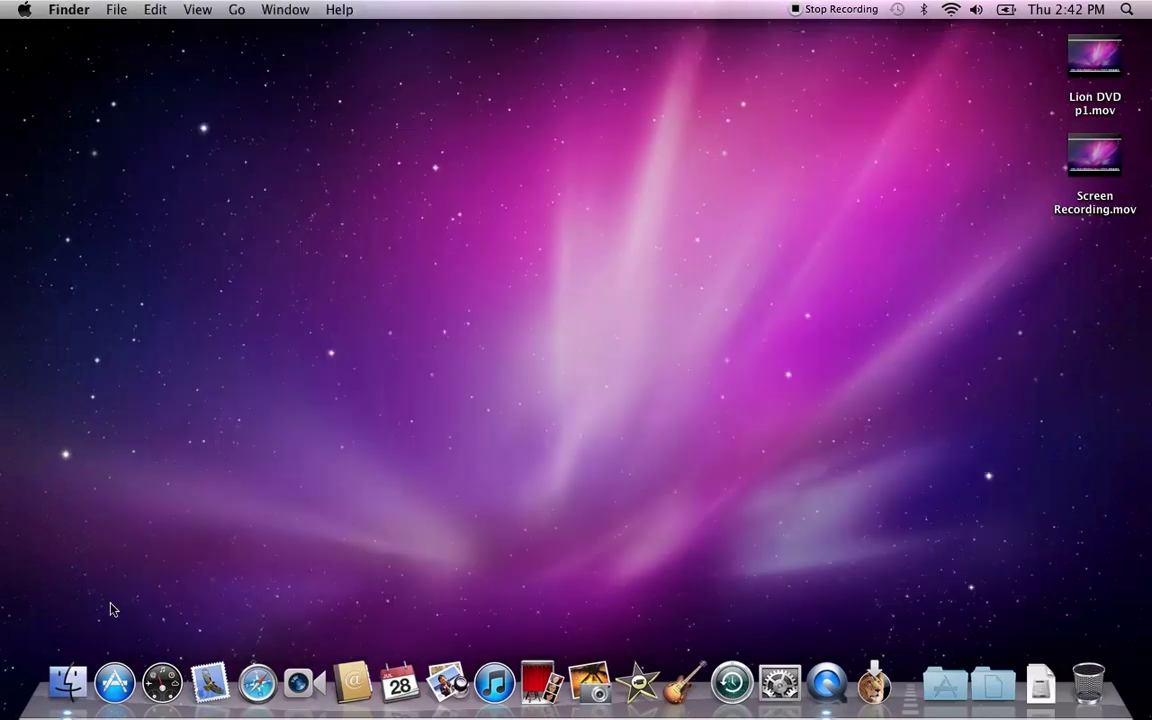
{"action": "left_click", "coordinate": [66, 683]}
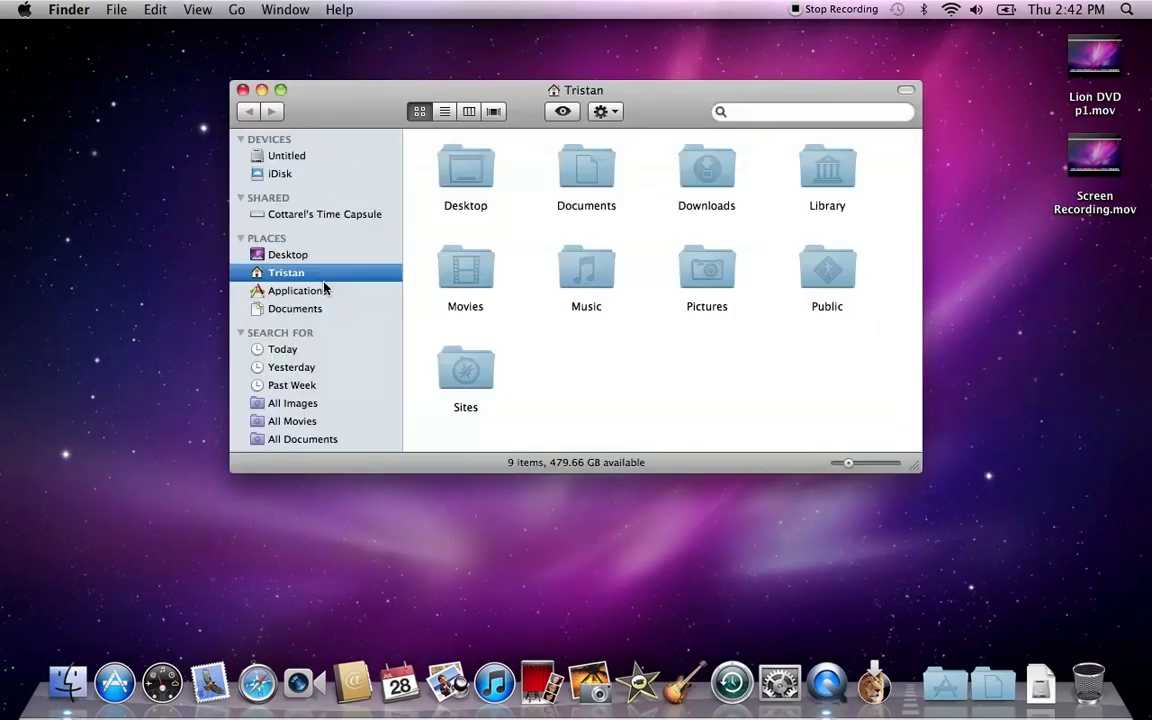
{"action": "left_click", "coordinate": [316, 291]}
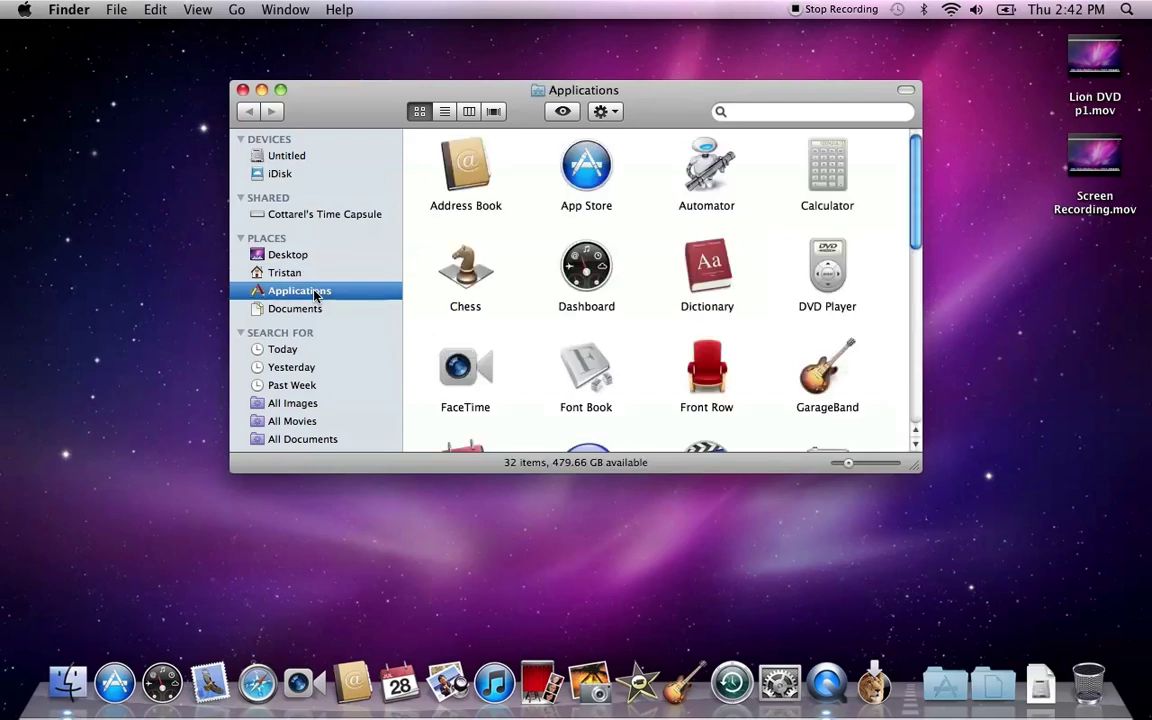
{"action": "scroll", "coordinate": [500, 259], "scroll_direction": "down", "scroll_amount": 2}
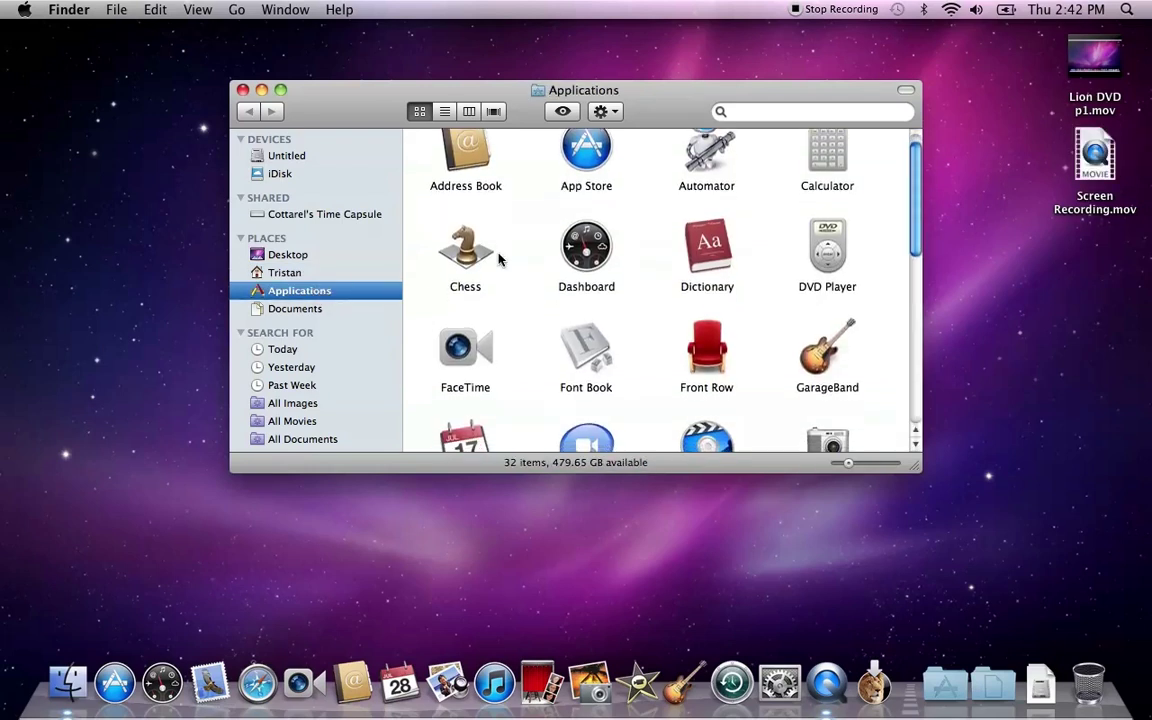
{"action": "scroll", "coordinate": [745, 290], "scroll_direction": "down", "scroll_amount": 5}
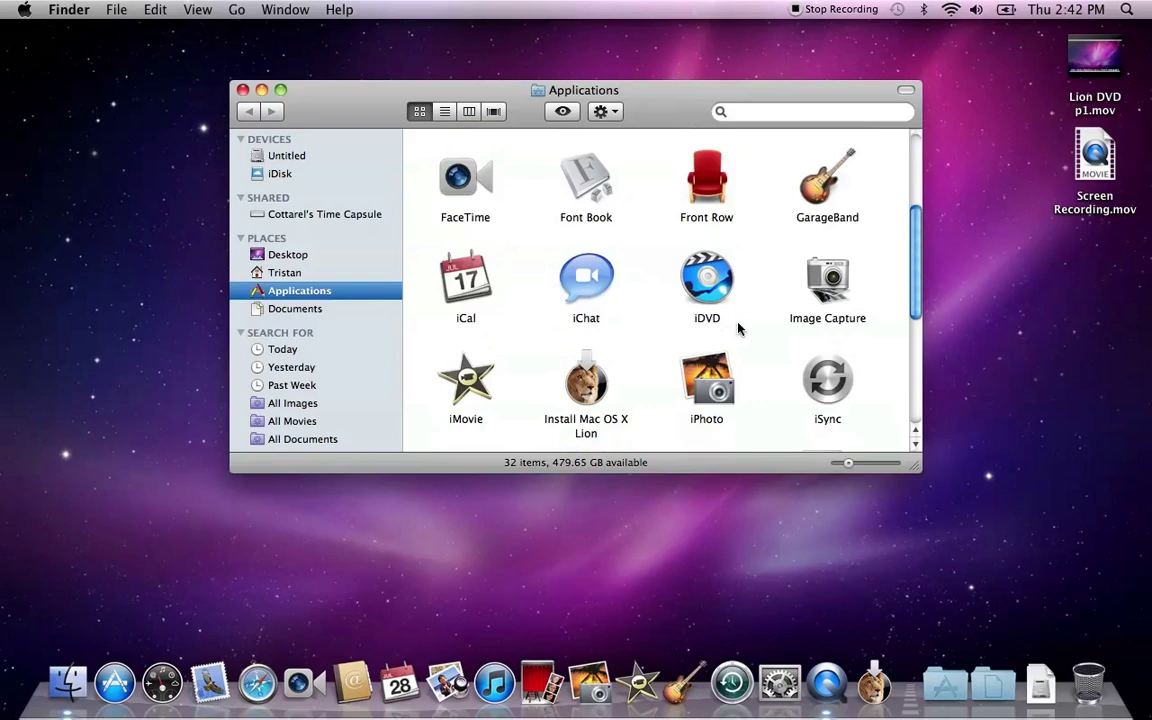
{"action": "scroll", "coordinate": [740, 328], "scroll_direction": "down", "scroll_amount": 3}
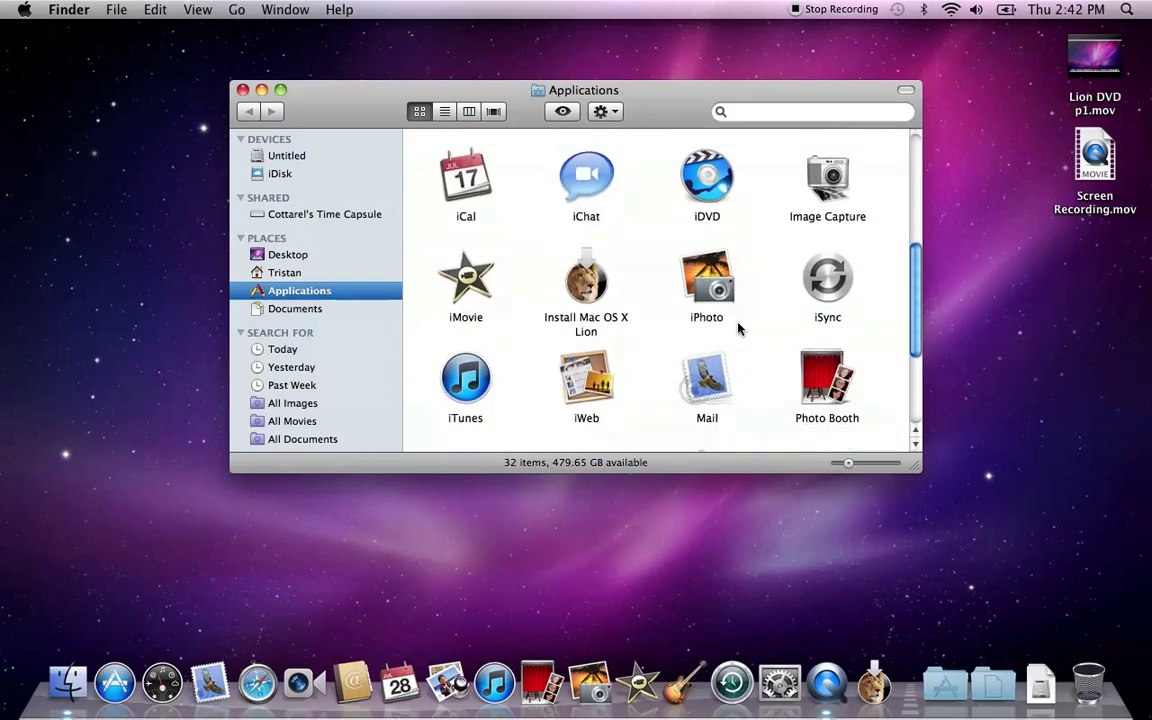
Step: Copy InstallESD.dmg from the installer's Contents > SharedSupport package folder onto the Desktop
{"action": "right_click", "coordinate": [592, 289]}
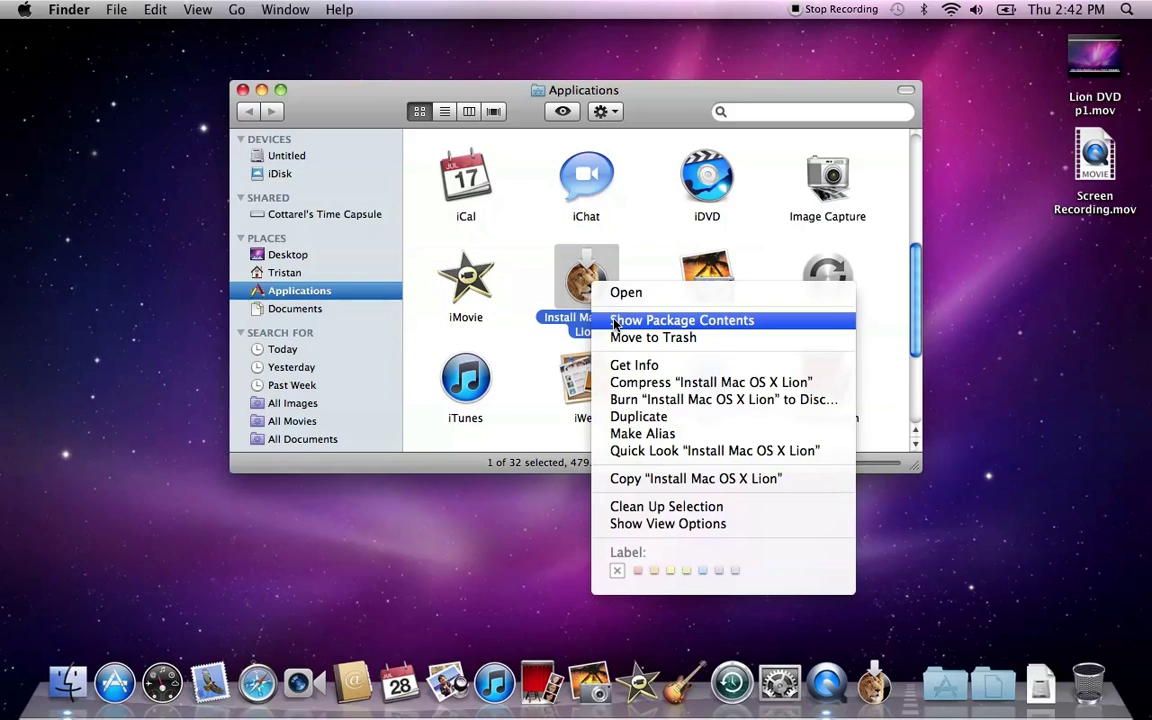
{"action": "left_click", "coordinate": [614, 321]}
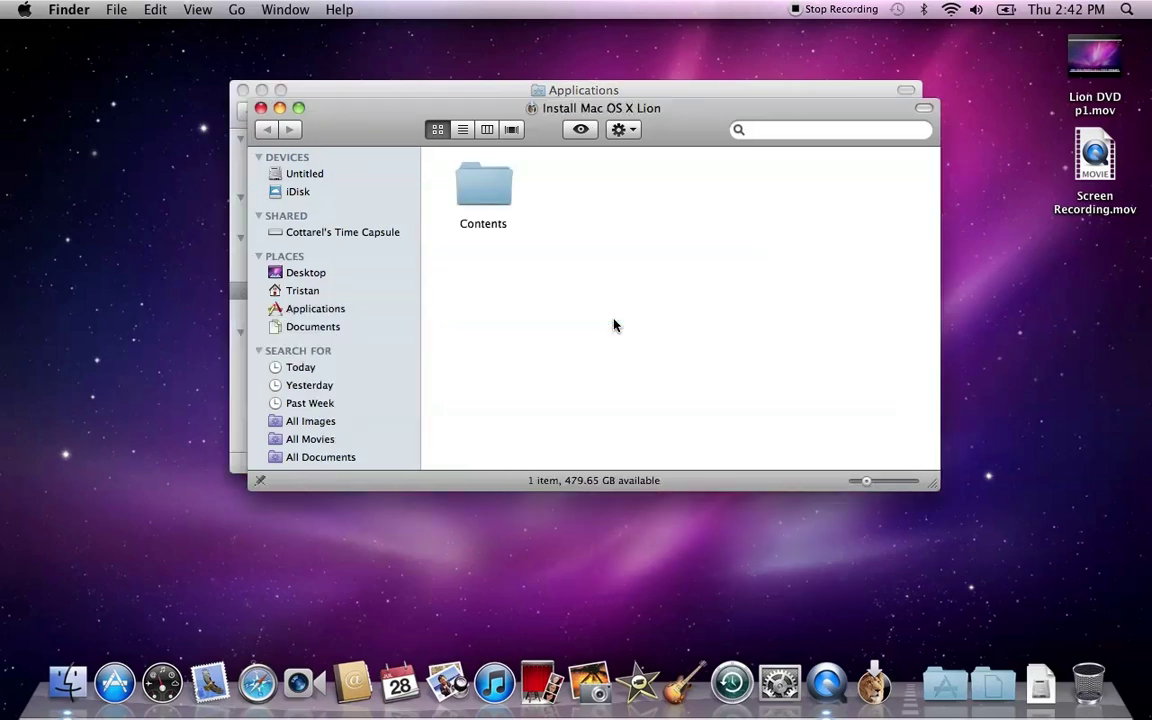
{"action": "double_click", "coordinate": [483, 190]}
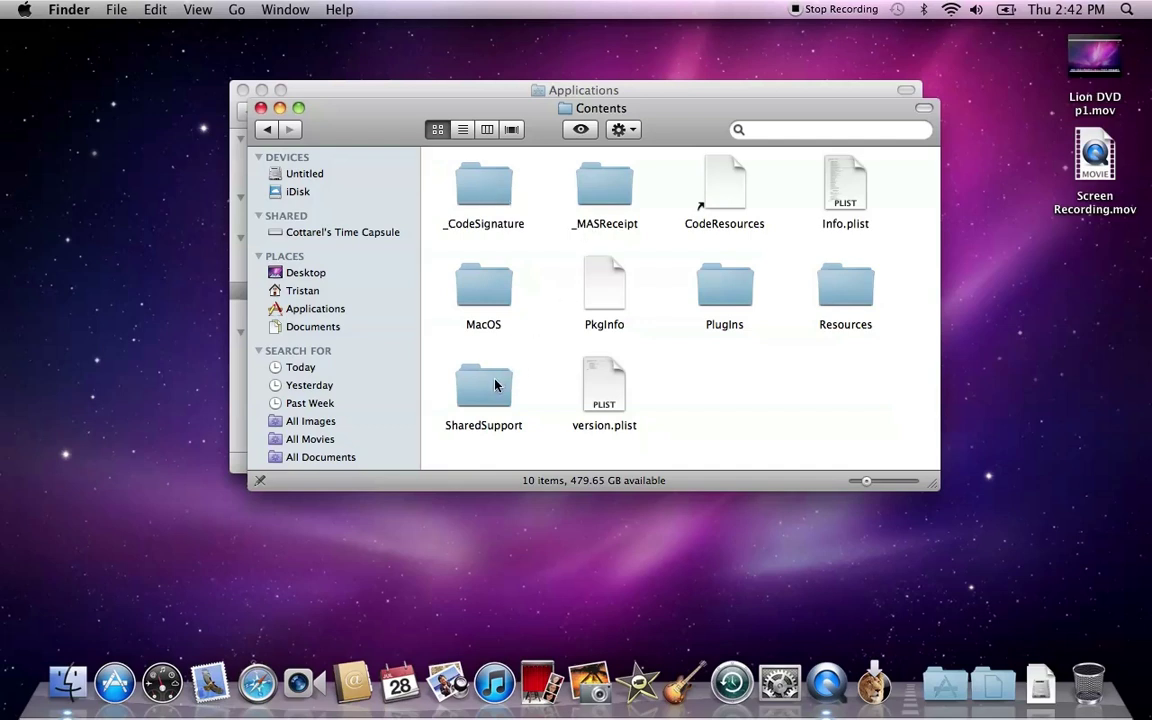
{"action": "left_click", "coordinate": [495, 385]}
{"action": "double_click", "coordinate": [495, 385]}
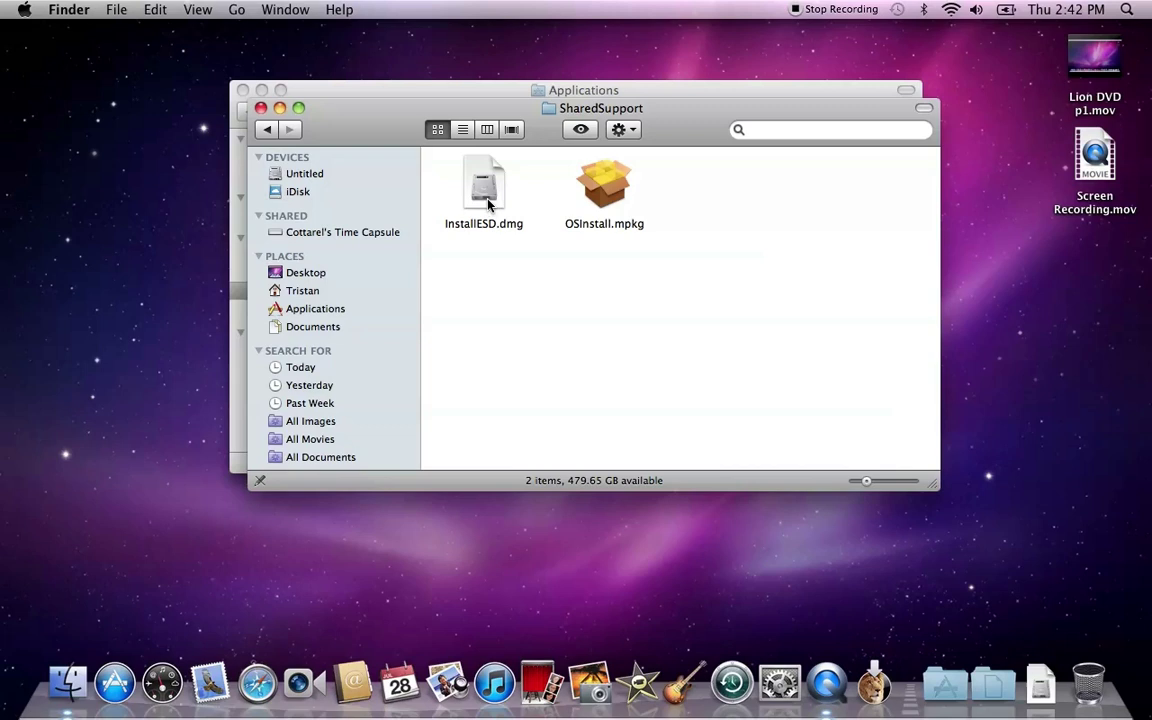
{"action": "left_click_drag", "start_coordinate": [485, 198], "coordinate": [1009, 358]}
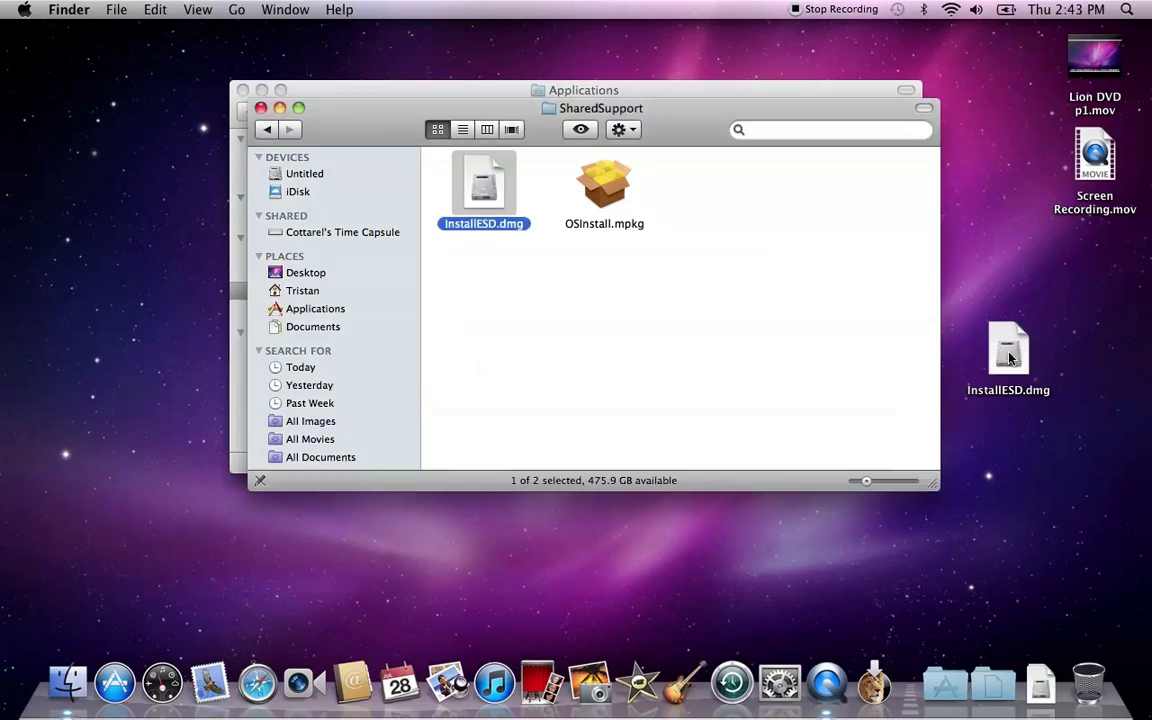
Step: Close the SharedSupport and Applications Finder windows with Cmd+W
{"action": "key", "text": "super+w"}
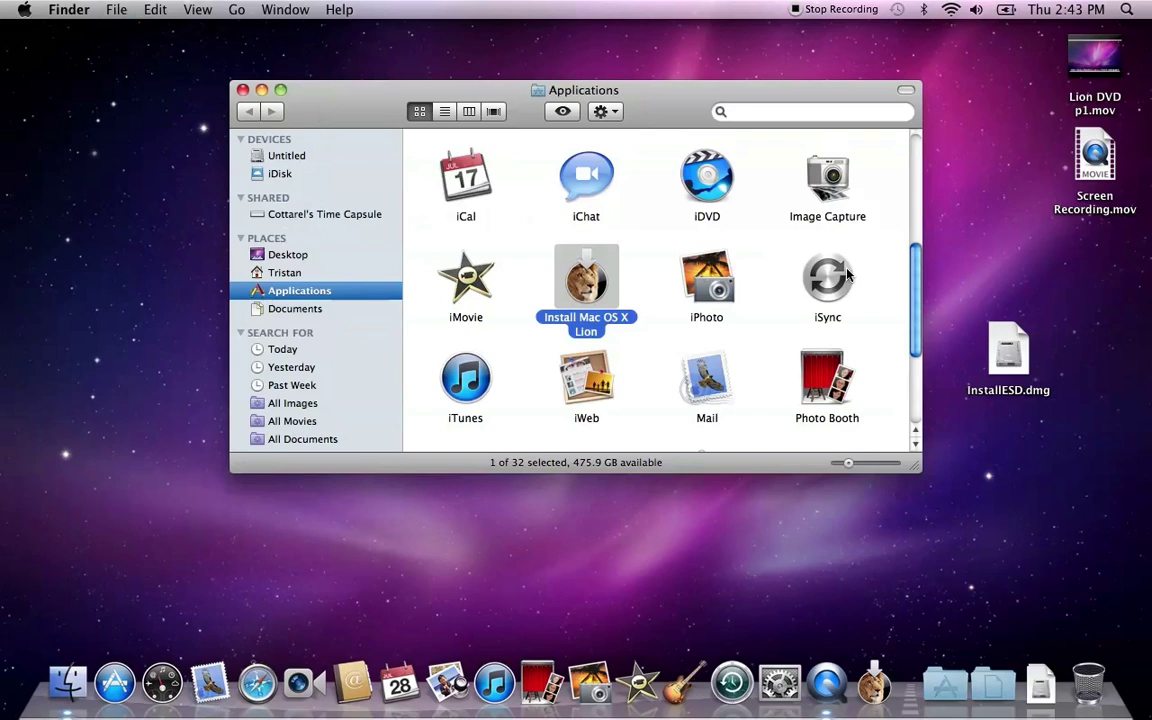
{"action": "key", "text": "super+w"}
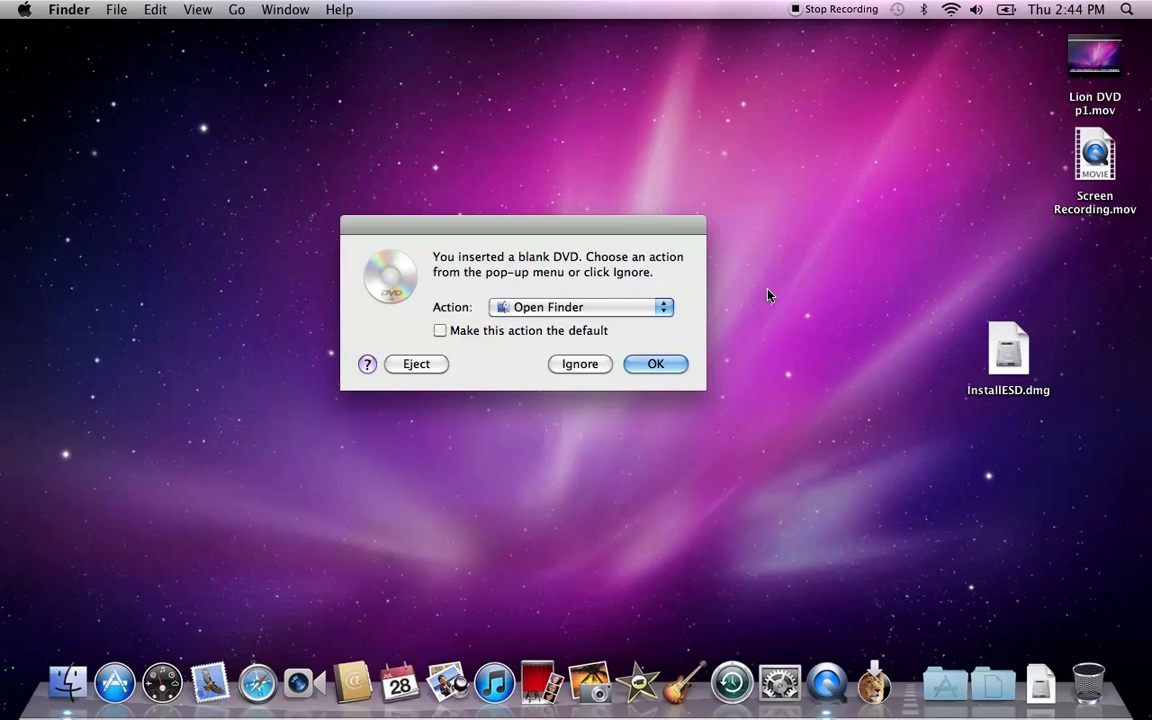
Step: Accept the blank DVD and rename the Untitled DVD to 'Mac OS X Lion'
{"action": "left_click", "coordinate": [650, 369]}
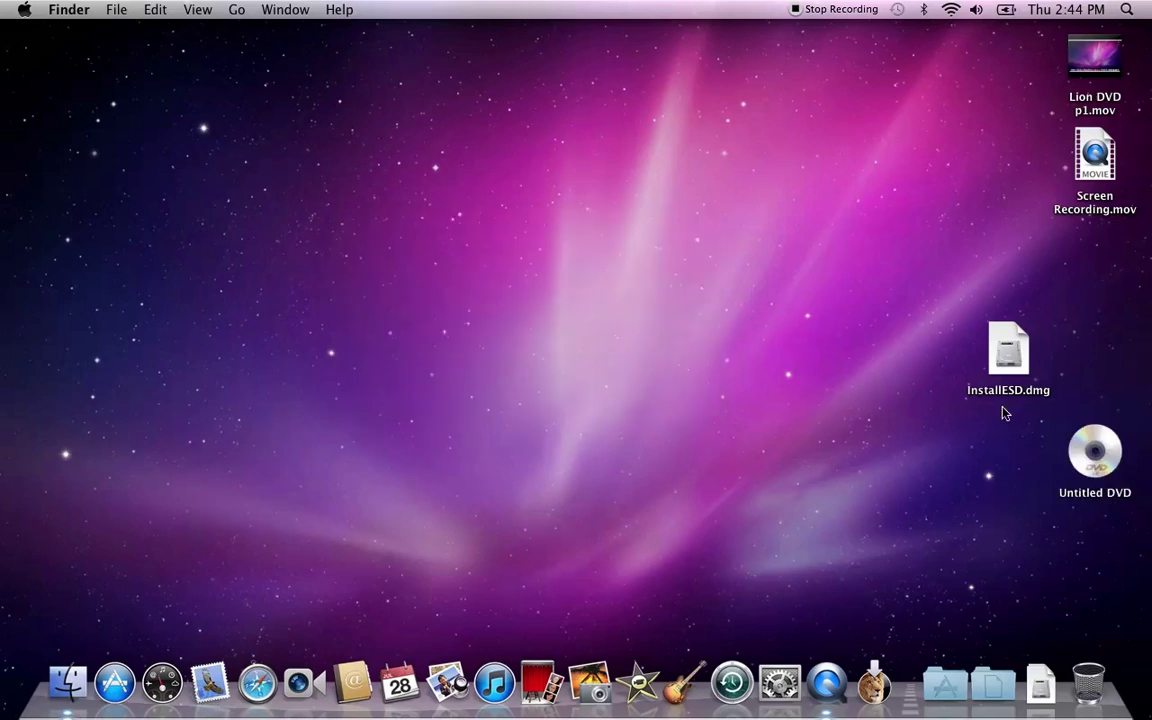
{"action": "left_click", "coordinate": [1092, 455]}
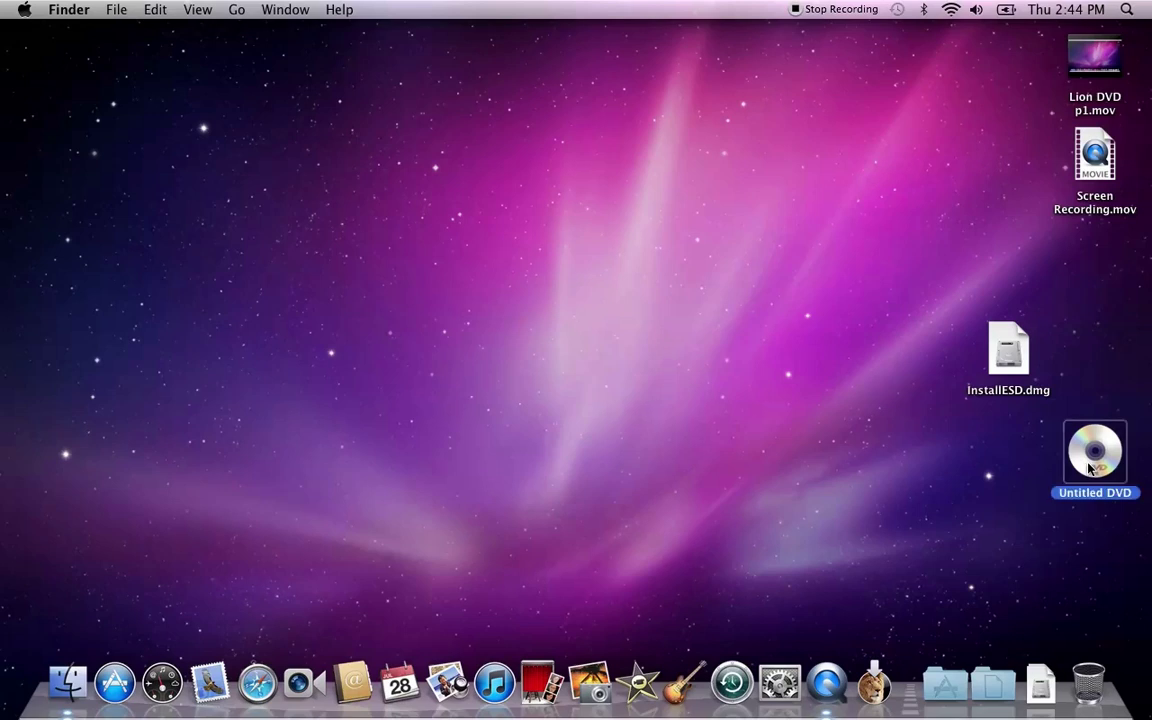
{"action": "key", "text": "Return"}
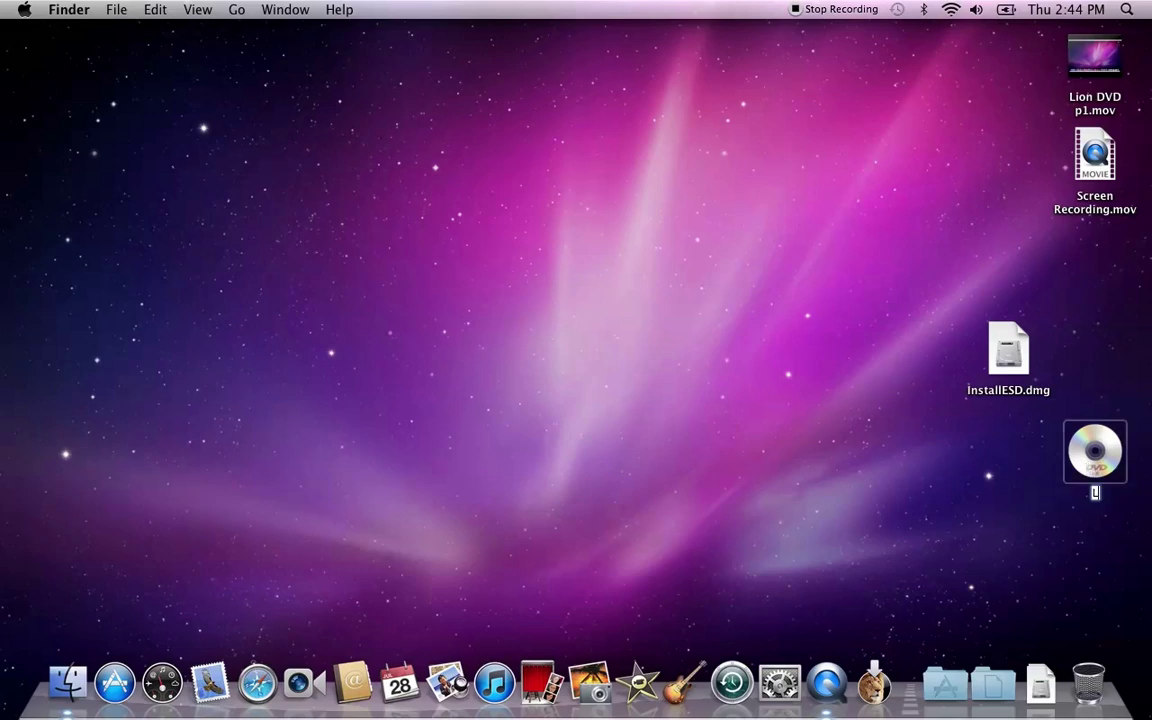
{"action": "type", "text": "Ma"}
{"action": "type", "text": "c OS X"}
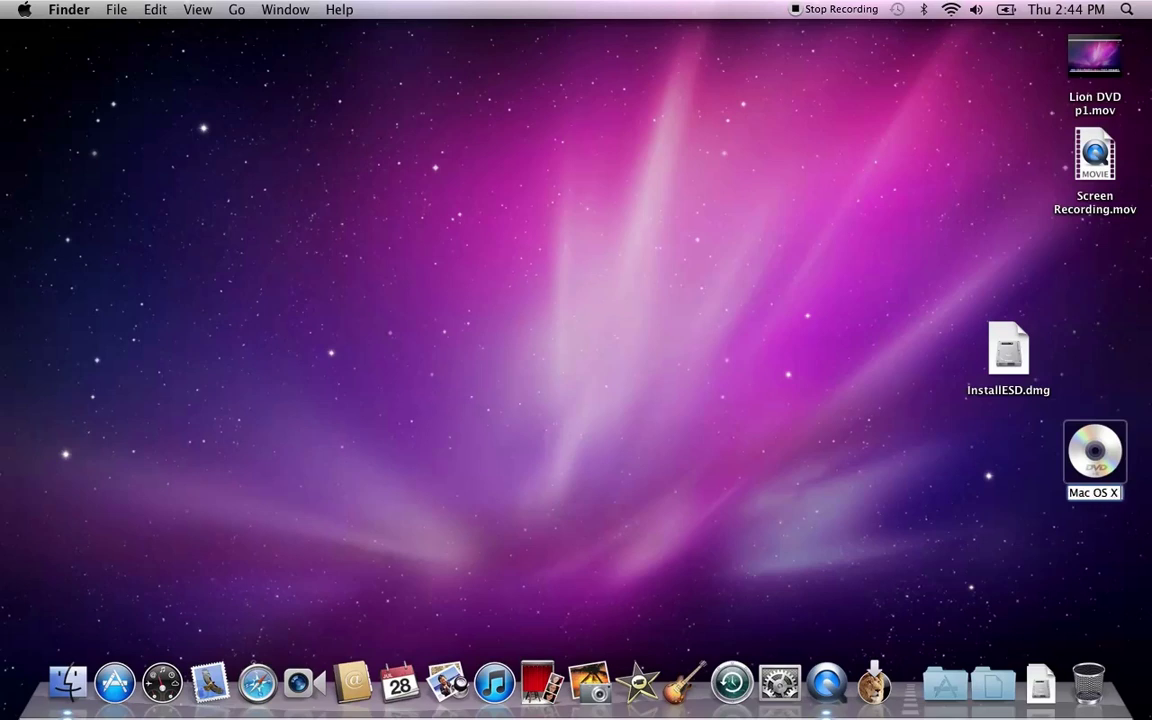
{"action": "type", "text": " Lion"}
{"action": "left_click", "coordinate": [1096, 329]}
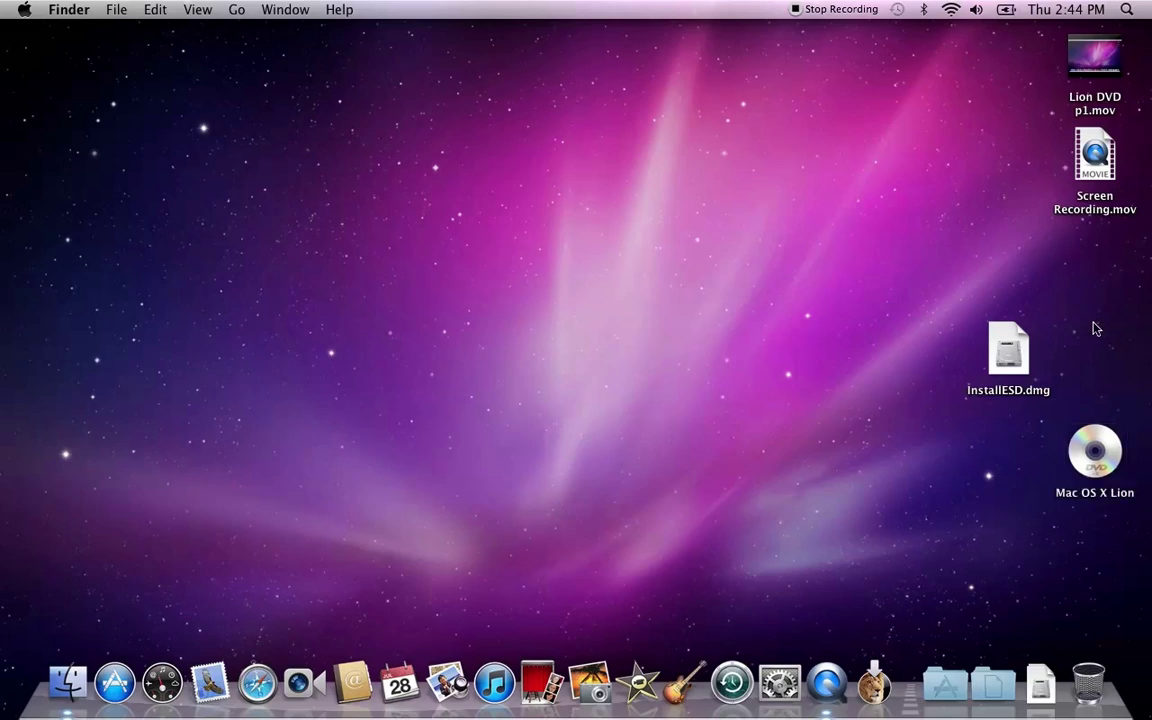
Step: Burn InstallESD.dmg to a disc named 'Mac OS X Lion' at Maximum Possible speed
{"action": "right_click", "coordinate": [1012, 340]}
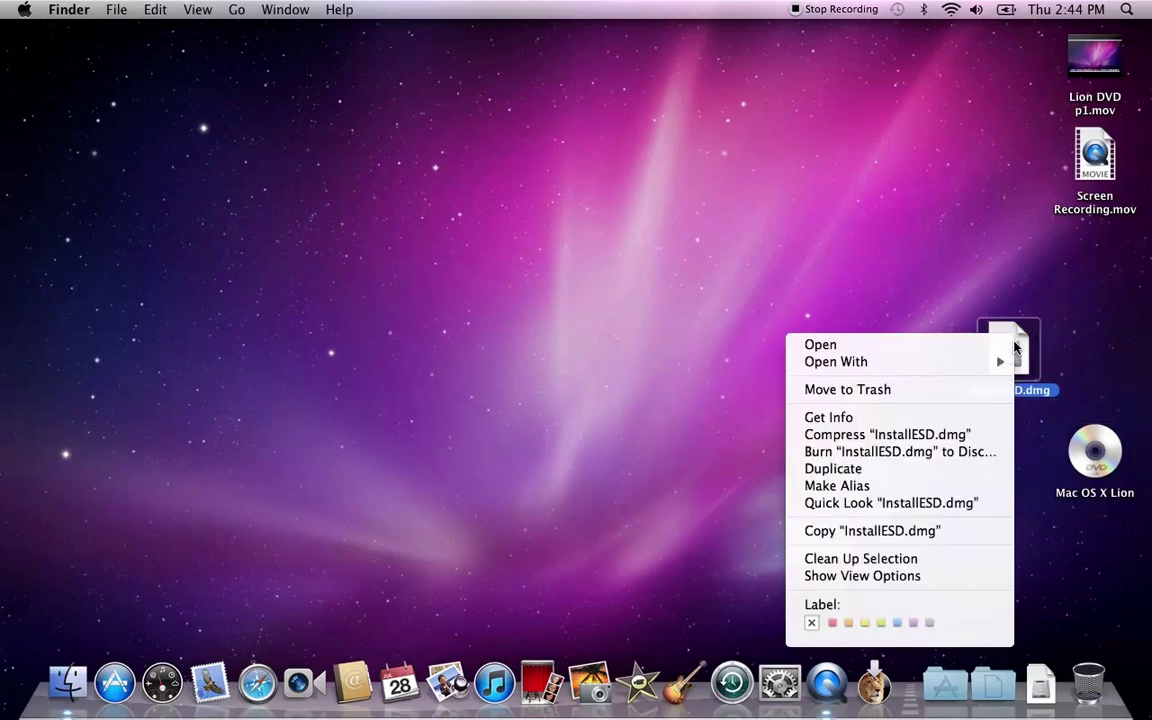
{"action": "left_click", "coordinate": [932, 459]}
{"action": "type", "text": "Mac"}
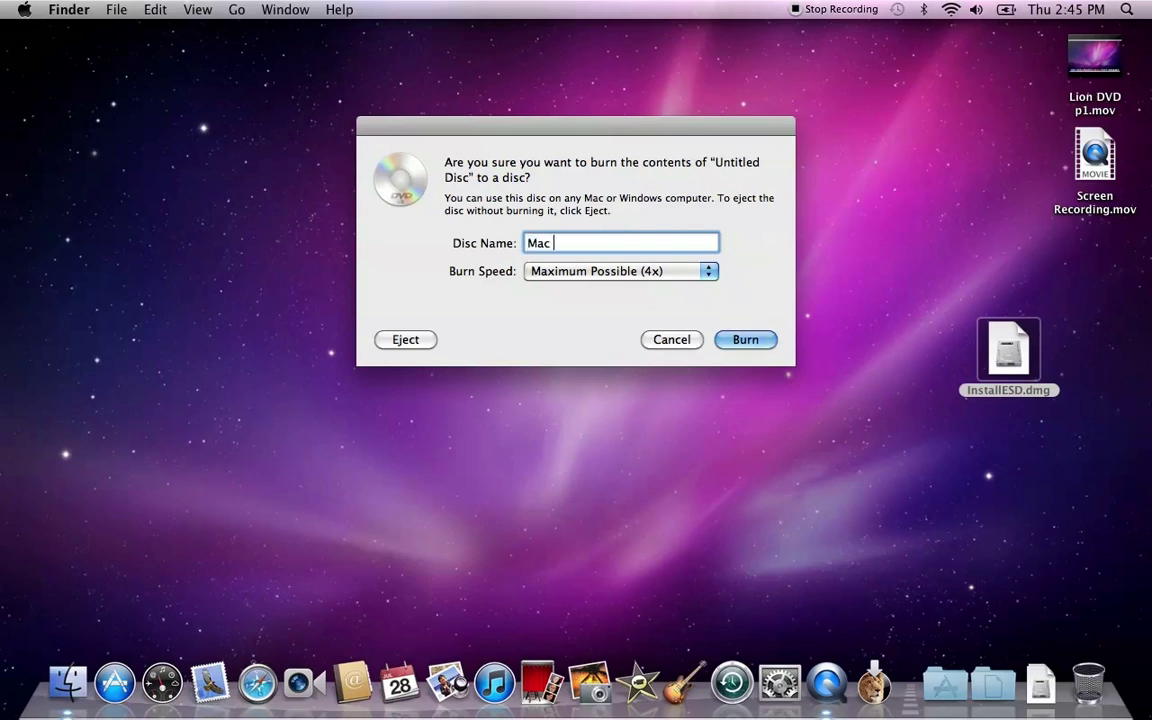
{"action": "type", "text": "OS X Lion"}
{"action": "left_click", "coordinate": [600, 272]}
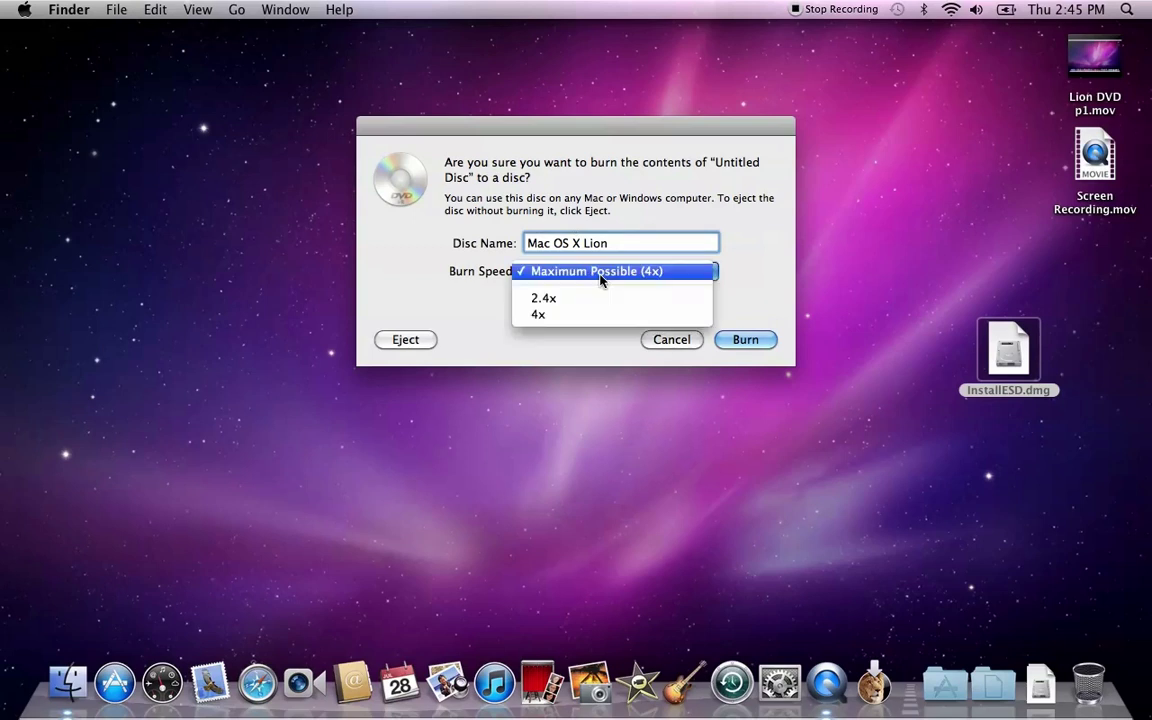
{"action": "left_click", "coordinate": [600, 274]}
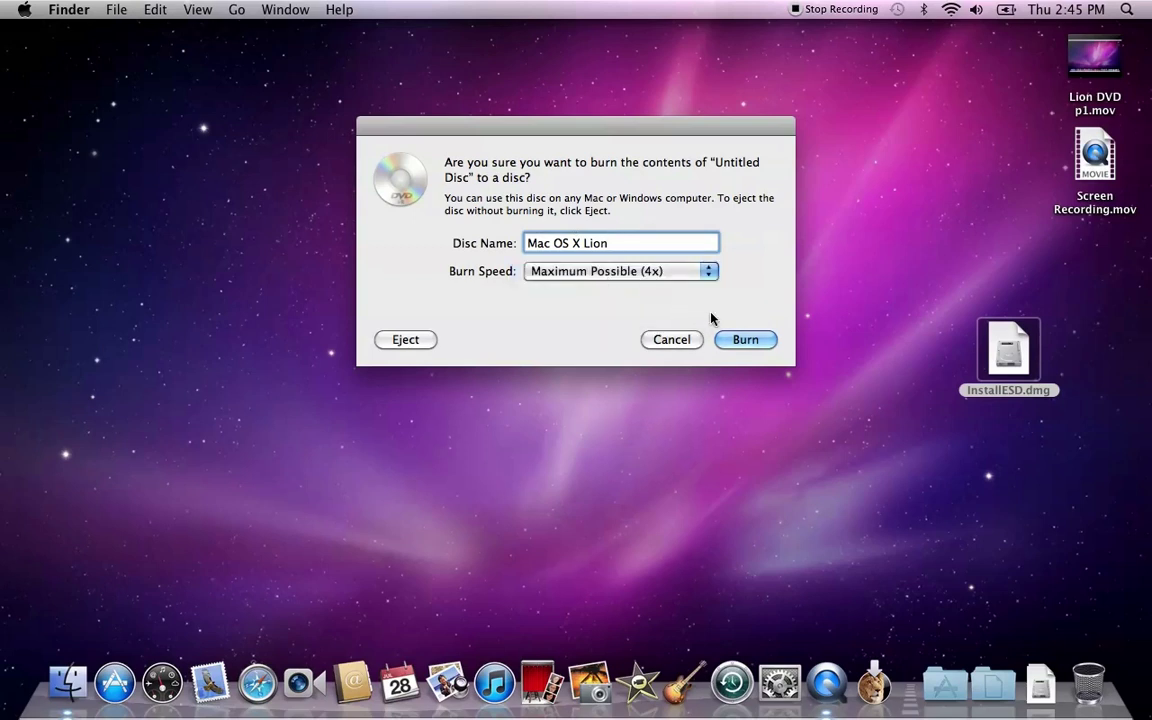
{"action": "left_click", "coordinate": [746, 339]}
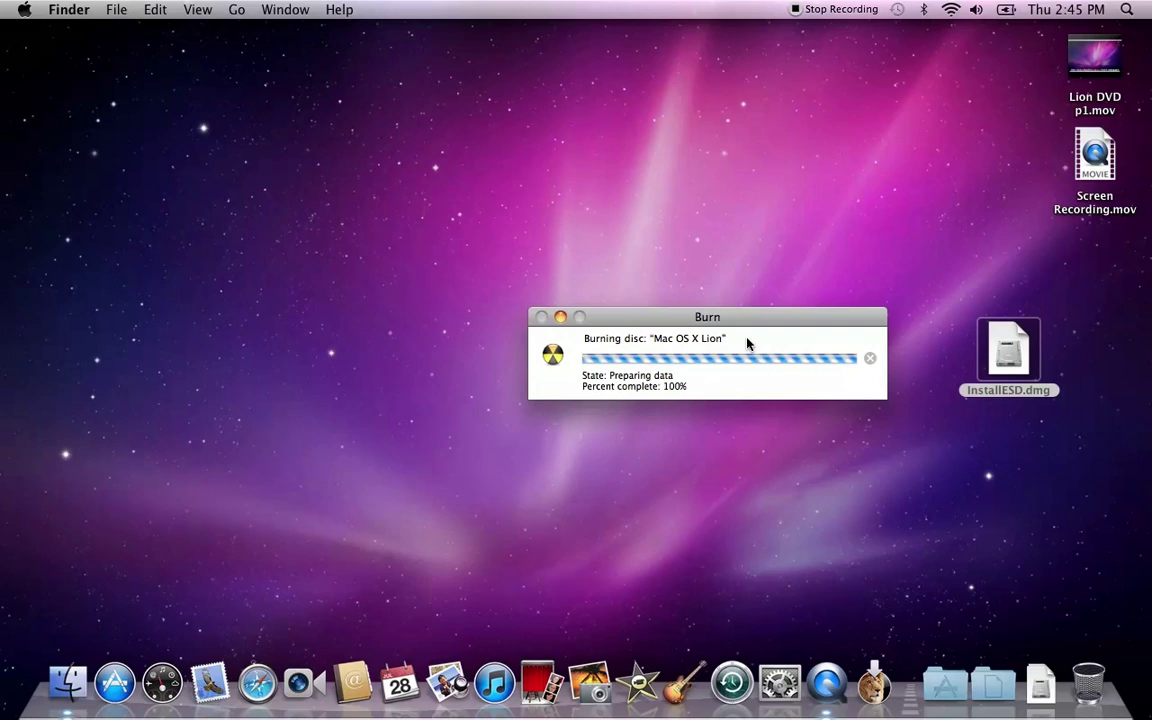